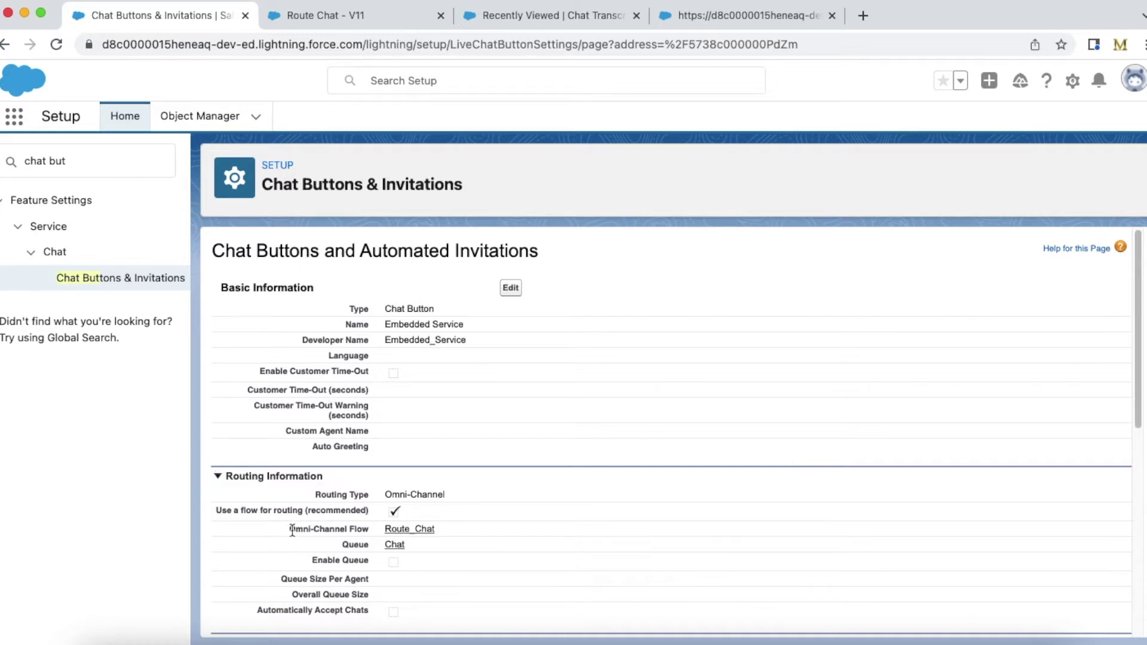
Step: In the Route Chat - V11 flow, enable the Route Chat step's Screen Pop Collection Variable input
{"action": "left_click_drag", "start_coordinate": [292, 531], "coordinate": [371, 537]}
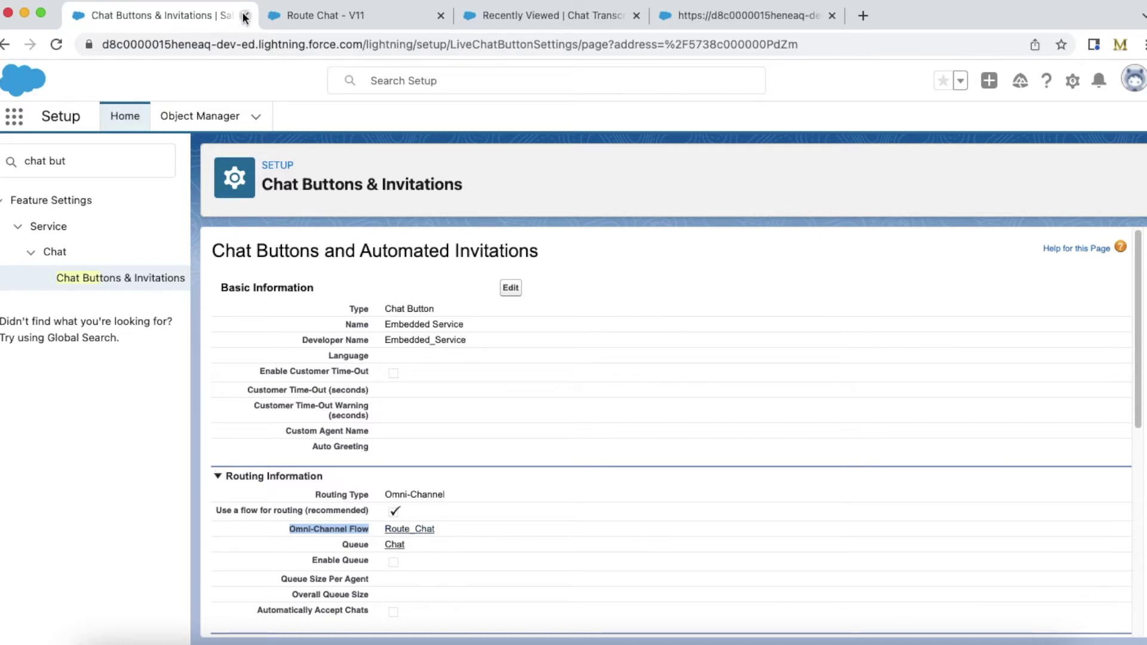
{"action": "left_click", "coordinate": [340, 19]}
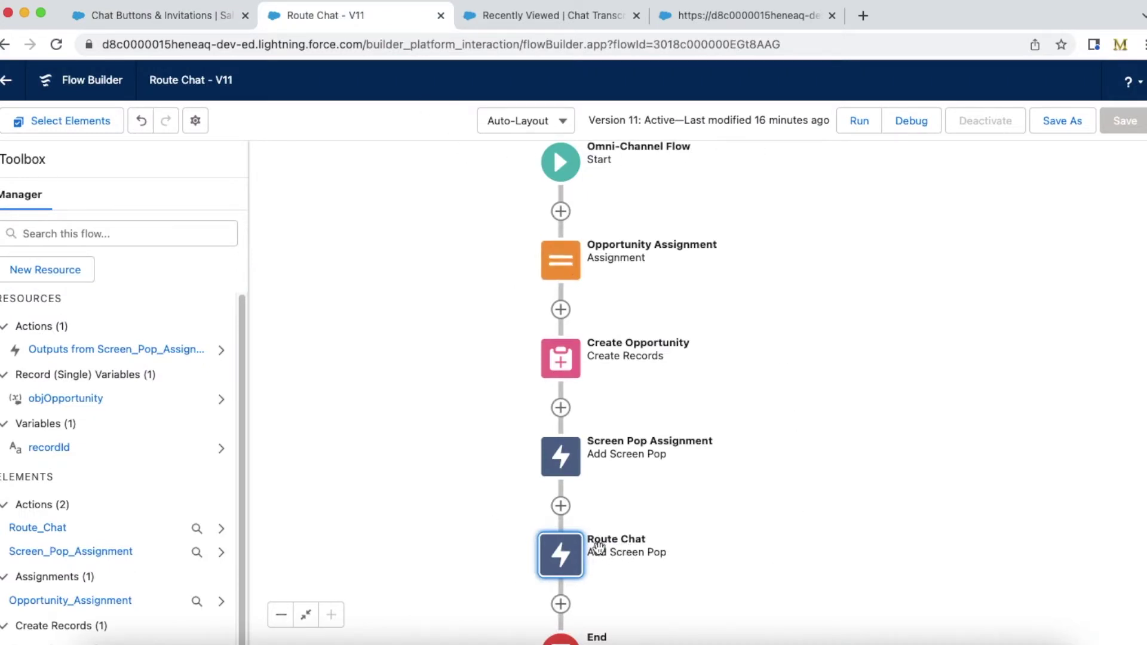
{"action": "left_click", "coordinate": [567, 560]}
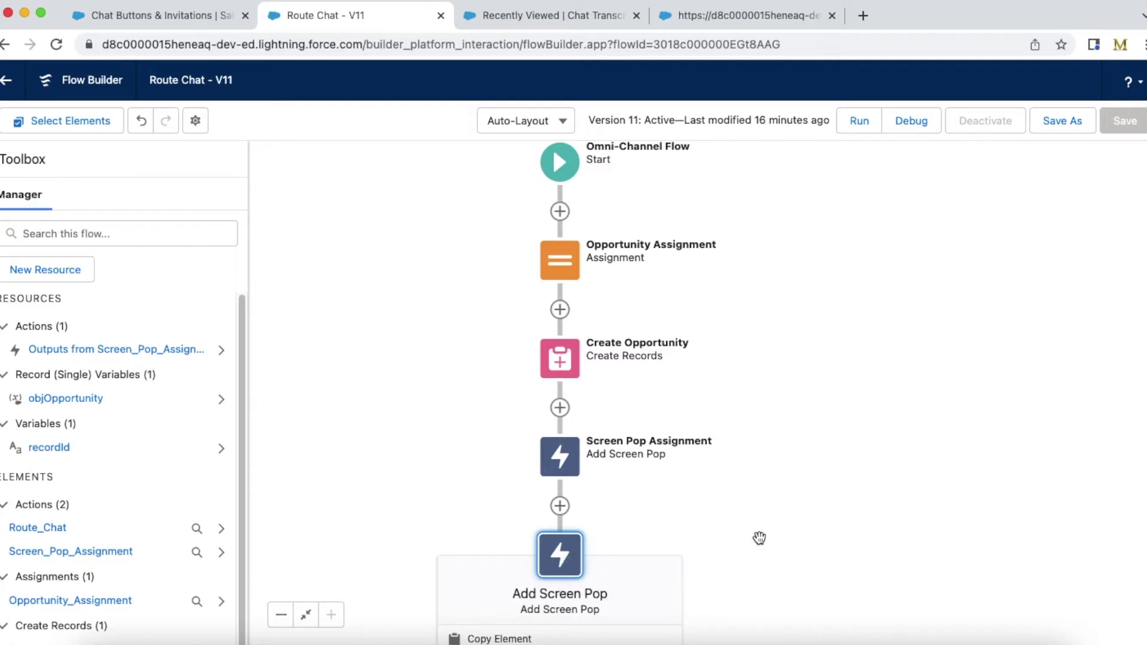
{"action": "left_click", "coordinate": [646, 495]}
{"action": "left_click", "coordinate": [566, 432]}
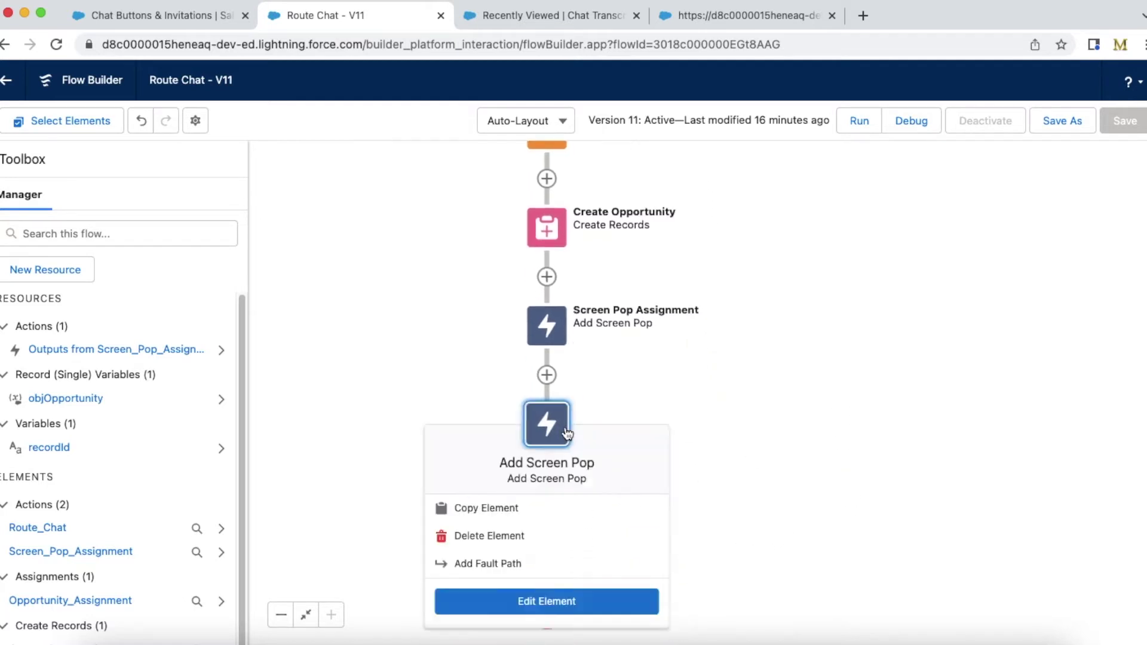
{"action": "left_click", "coordinate": [542, 600]}
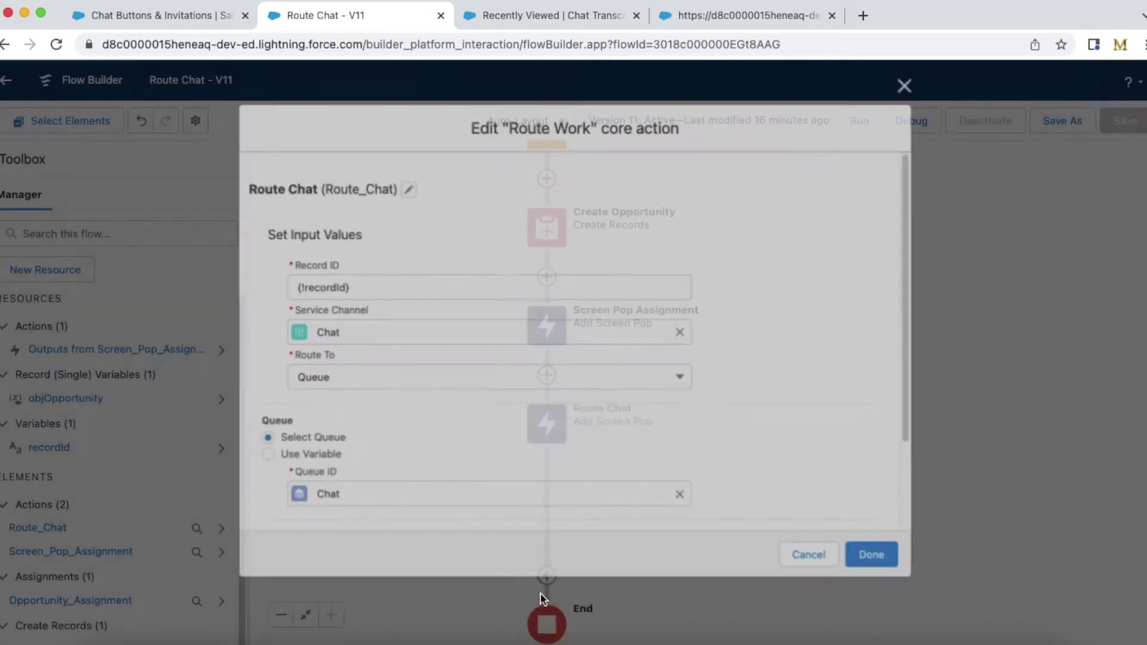
{"action": "scroll", "coordinate": [483, 485], "scroll_direction": "down", "scroll_amount": 3}
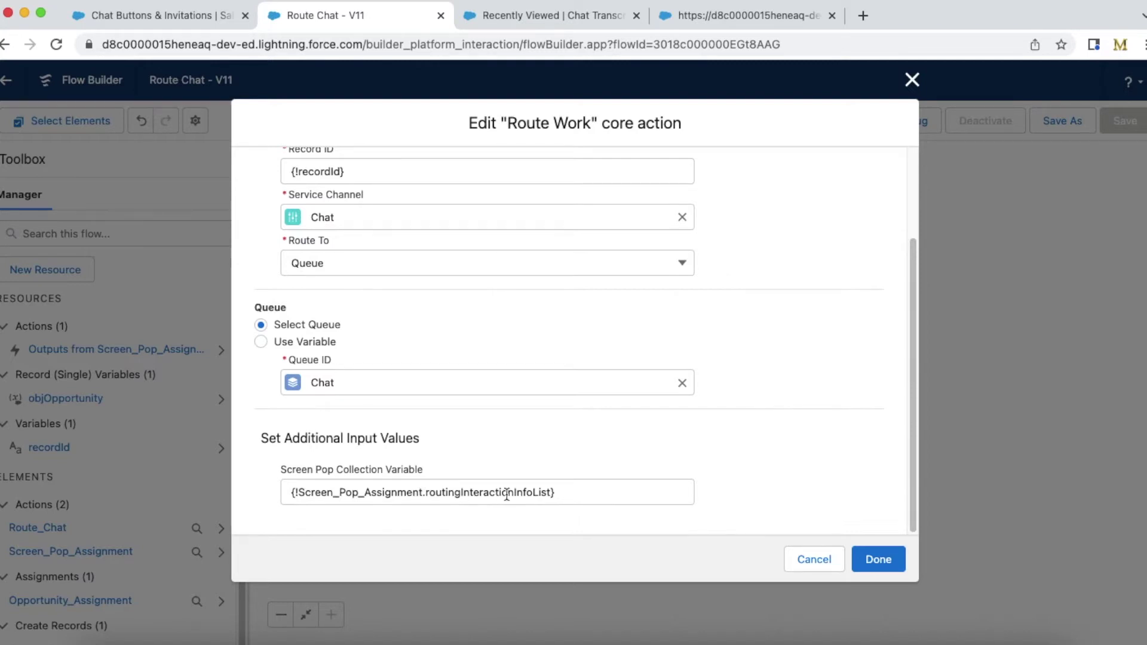
{"action": "left_click", "coordinate": [878, 560]}
{"action": "scroll", "coordinate": [776, 382], "scroll_direction": "up", "scroll_amount": 3}
{"action": "scroll", "coordinate": [843, 382], "scroll_direction": "up", "scroll_amount": 2}
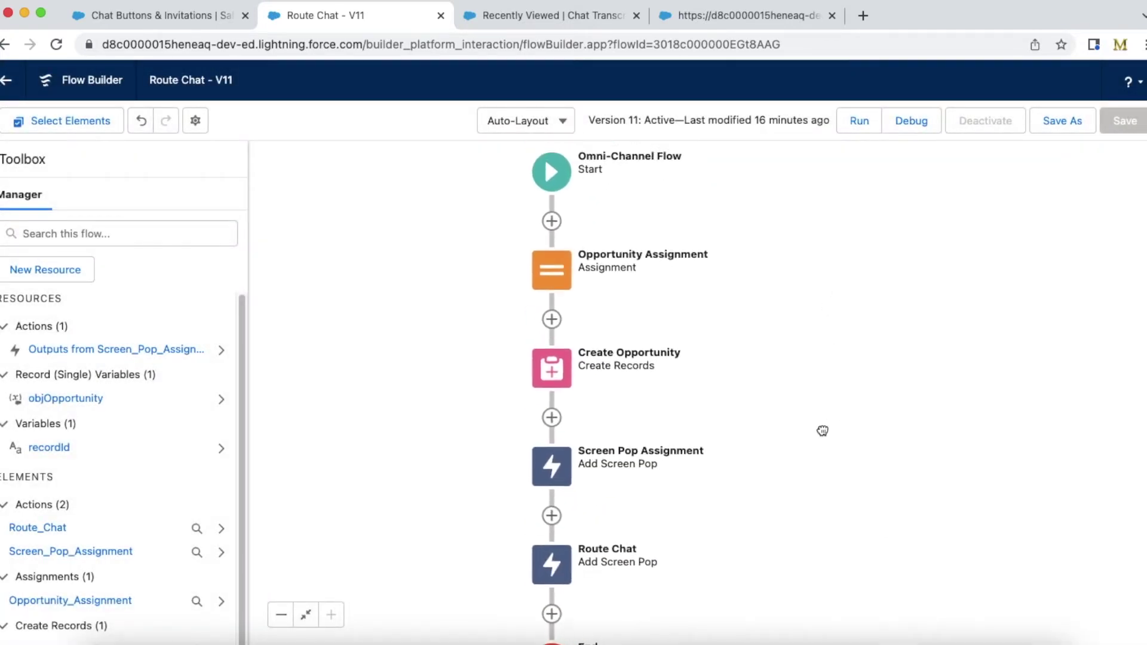
{"action": "scroll", "coordinate": [823, 431], "scroll_direction": "right", "scroll_amount": 2}
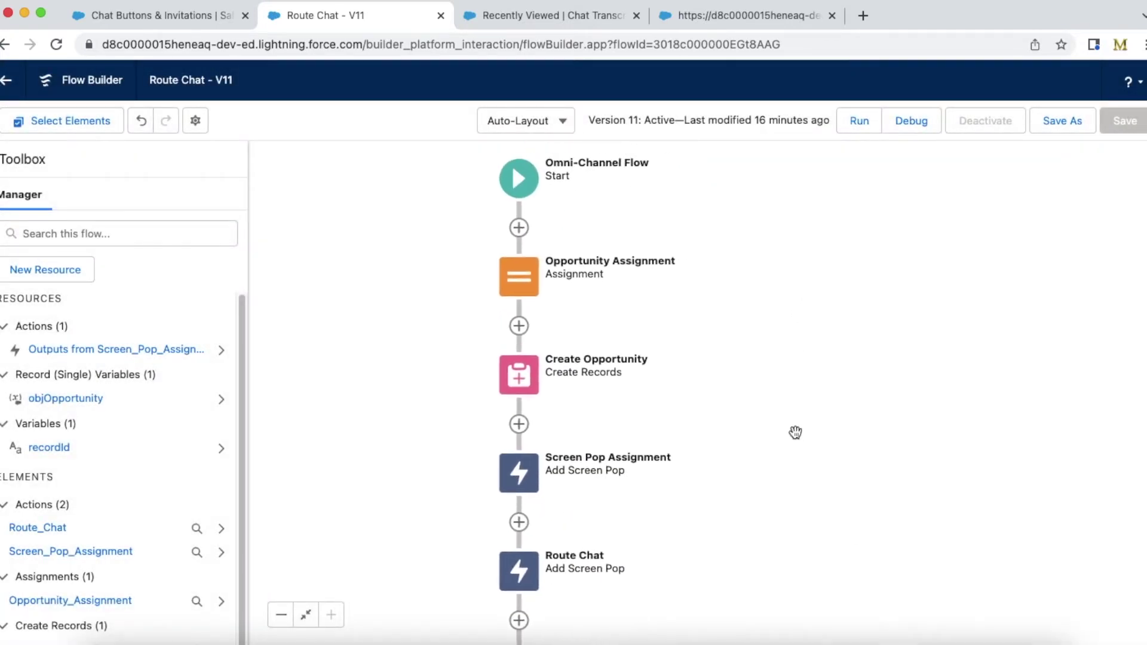
{"action": "left_click", "coordinate": [529, 283]}
{"action": "left_click", "coordinate": [530, 280]}
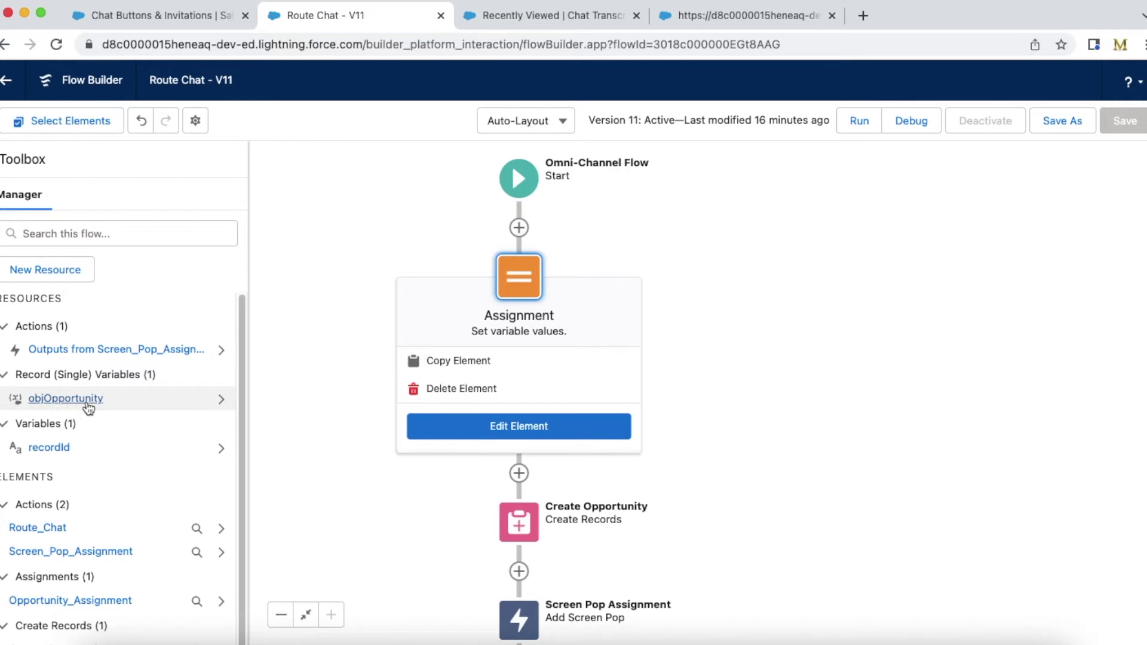
{"action": "left_click", "coordinate": [520, 445]}
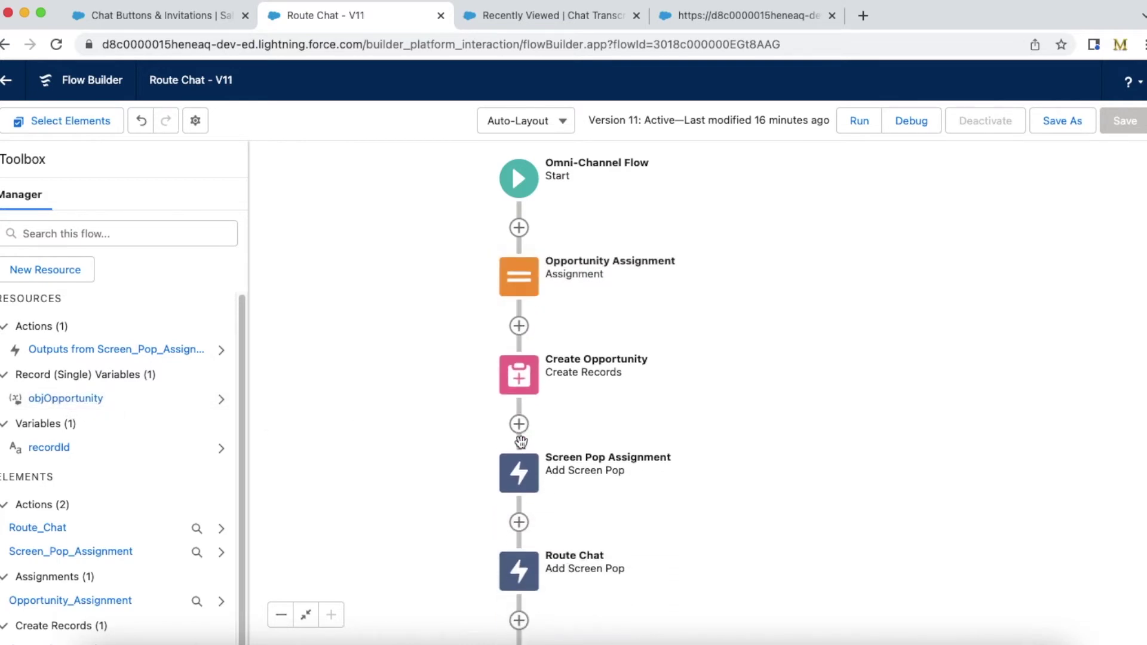
{"action": "left_click", "coordinate": [519, 277]}
{"action": "left_click", "coordinate": [516, 426]}
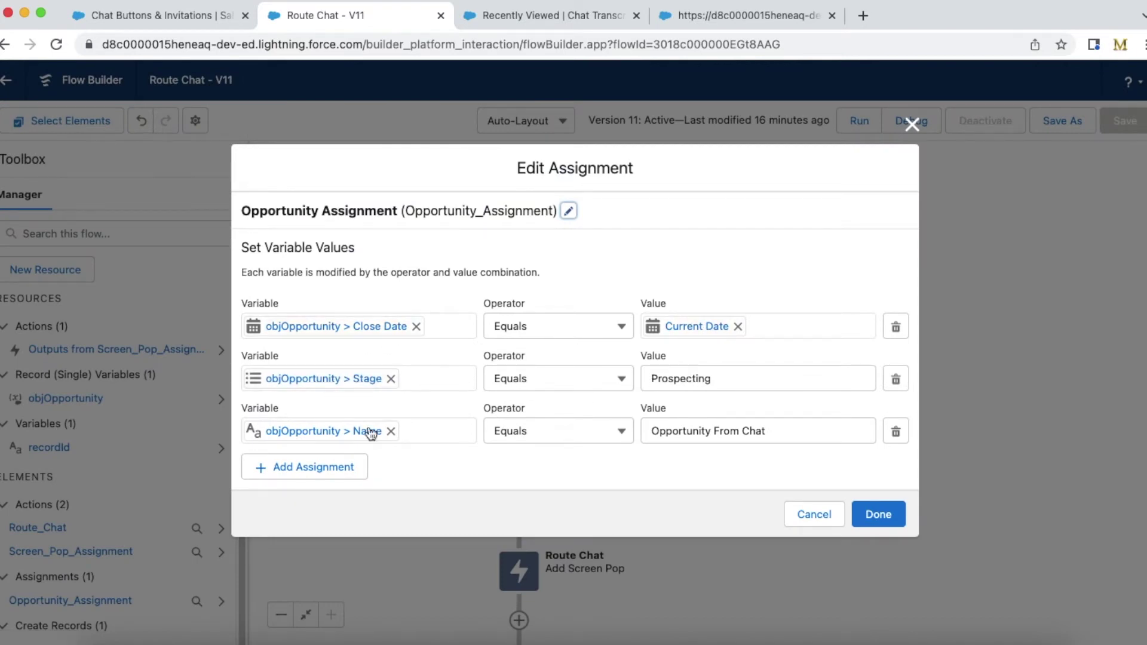
{"action": "left_click", "coordinate": [899, 516]}
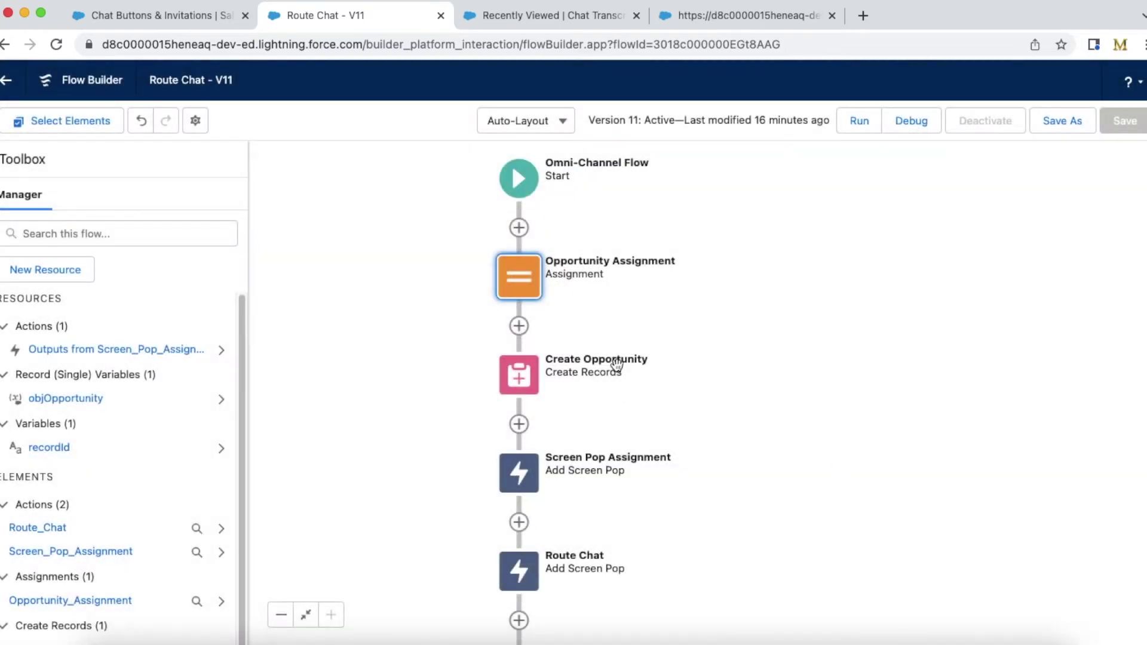
{"action": "left_click", "coordinate": [529, 382]}
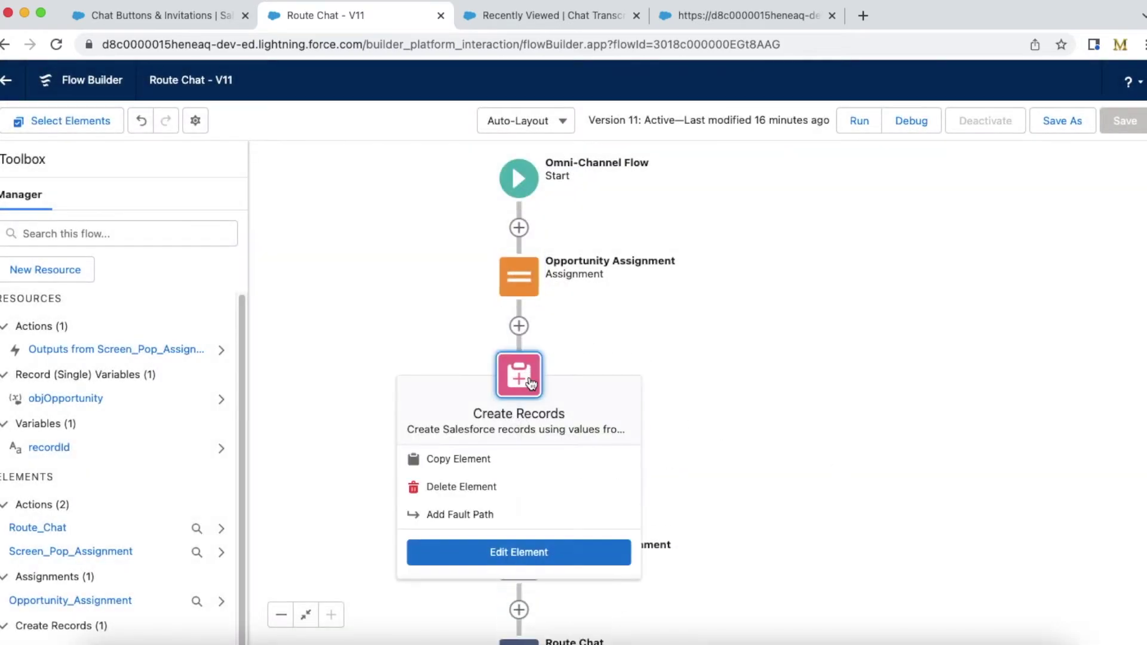
{"action": "left_click", "coordinate": [498, 551]}
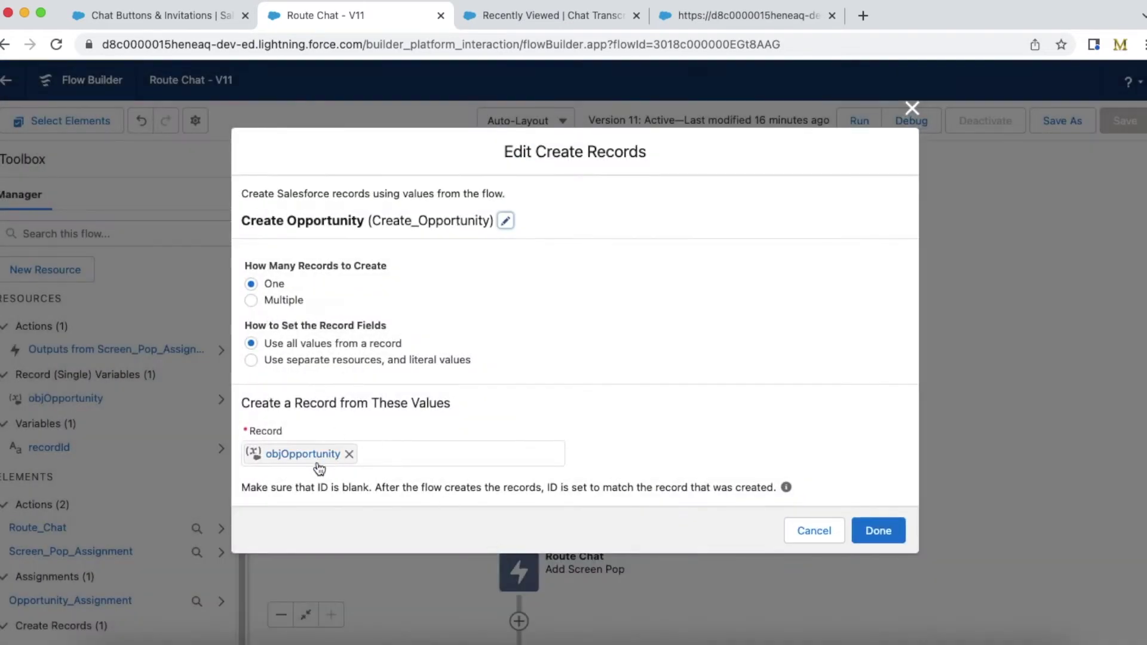
{"action": "left_click", "coordinate": [883, 529]}
{"action": "left_click_drag", "start_coordinate": [820, 491], "coordinate": [807, 433]}
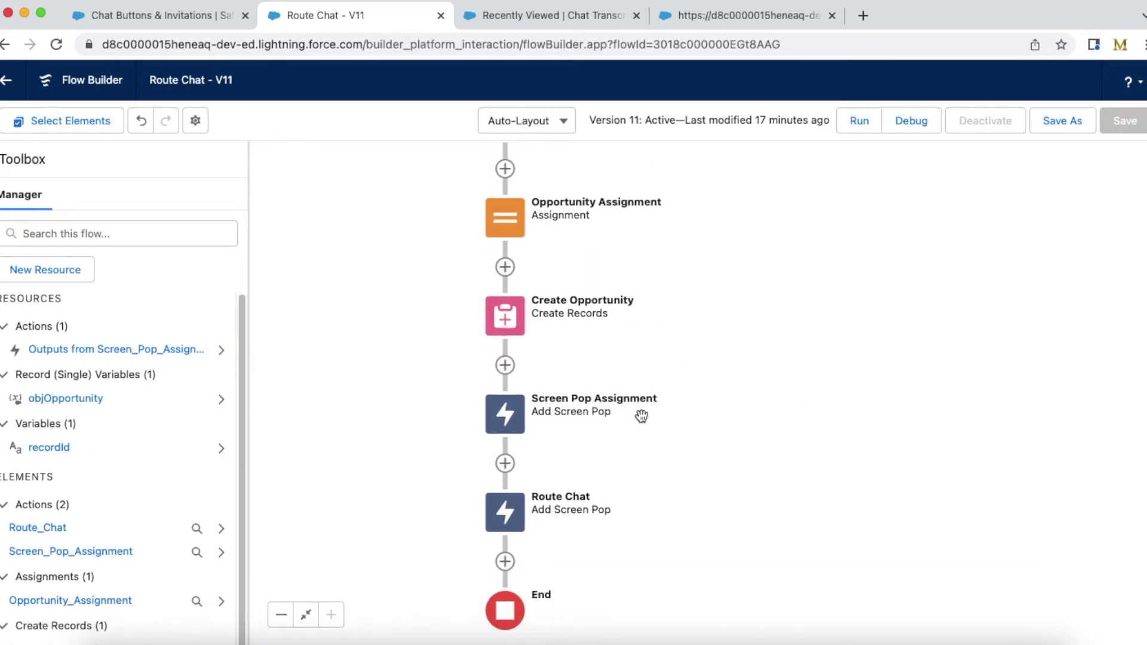
Step: Review the Screen Pop Assignment settings, then open the Route Chat action's Edit Route Work settings
{"action": "double_click", "coordinate": [511, 418]}
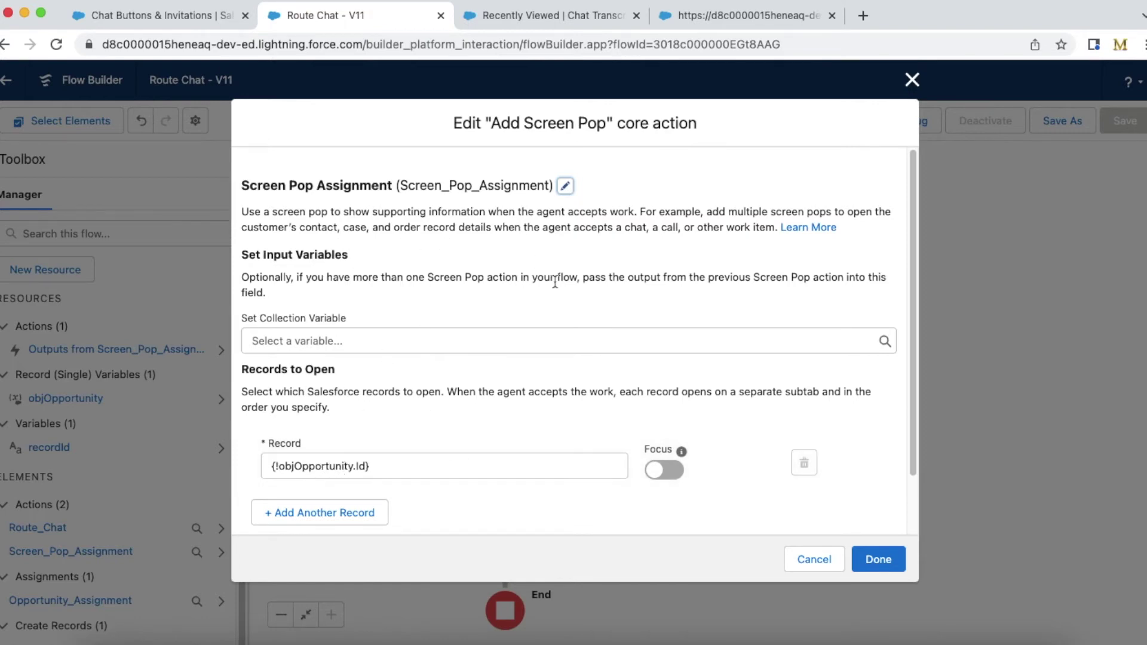
{"action": "left_click", "coordinate": [879, 560]}
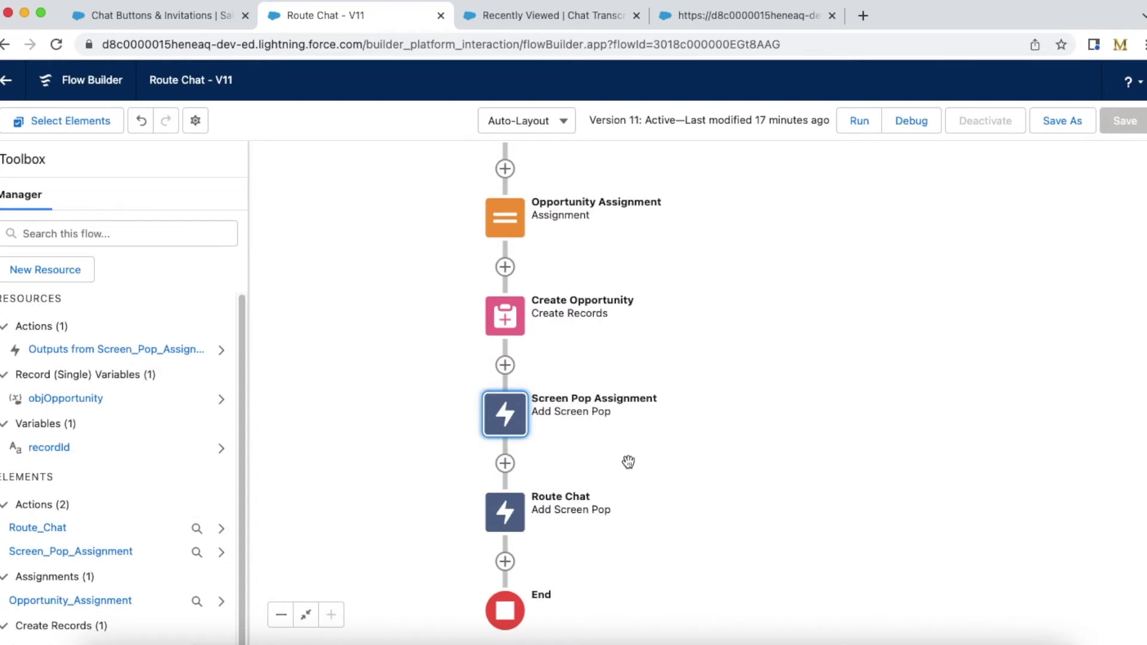
{"action": "left_click", "coordinate": [513, 516]}
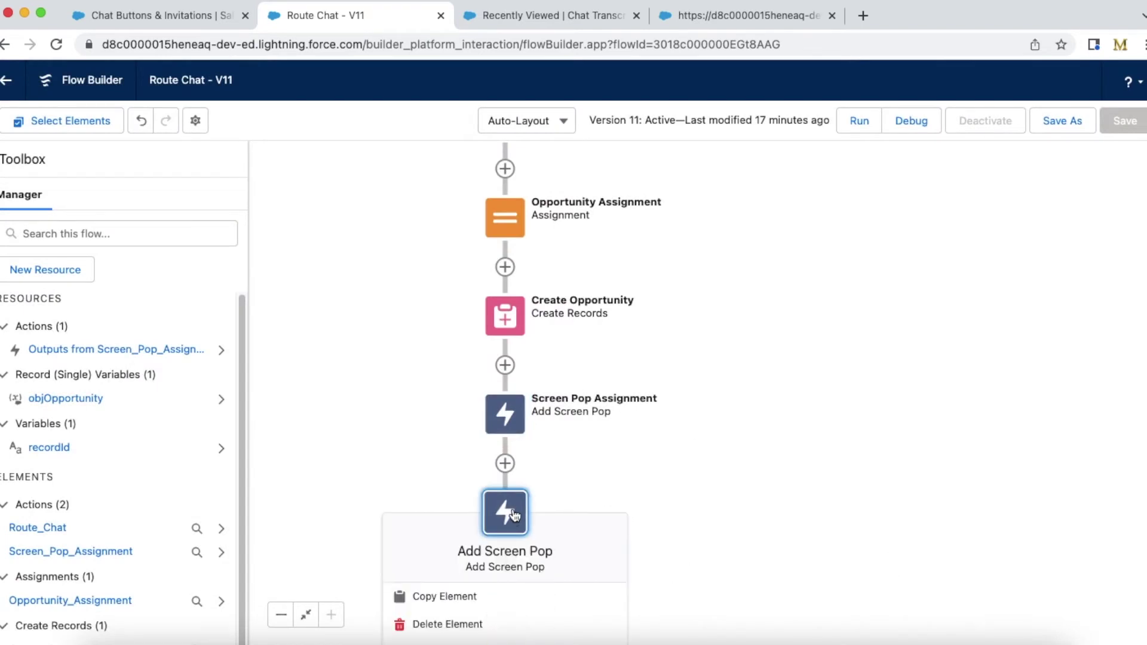
{"action": "left_click_drag", "start_coordinate": [771, 494], "coordinate": [779, 354]}
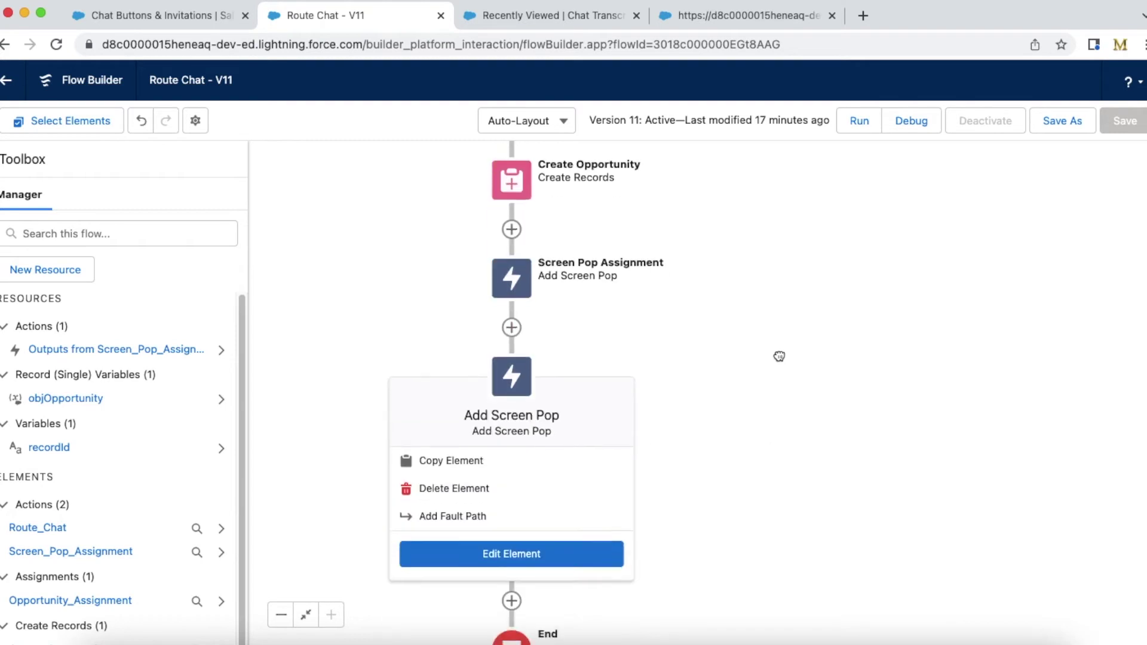
{"action": "left_click", "coordinate": [519, 376]}
{"action": "left_click", "coordinate": [515, 549]}
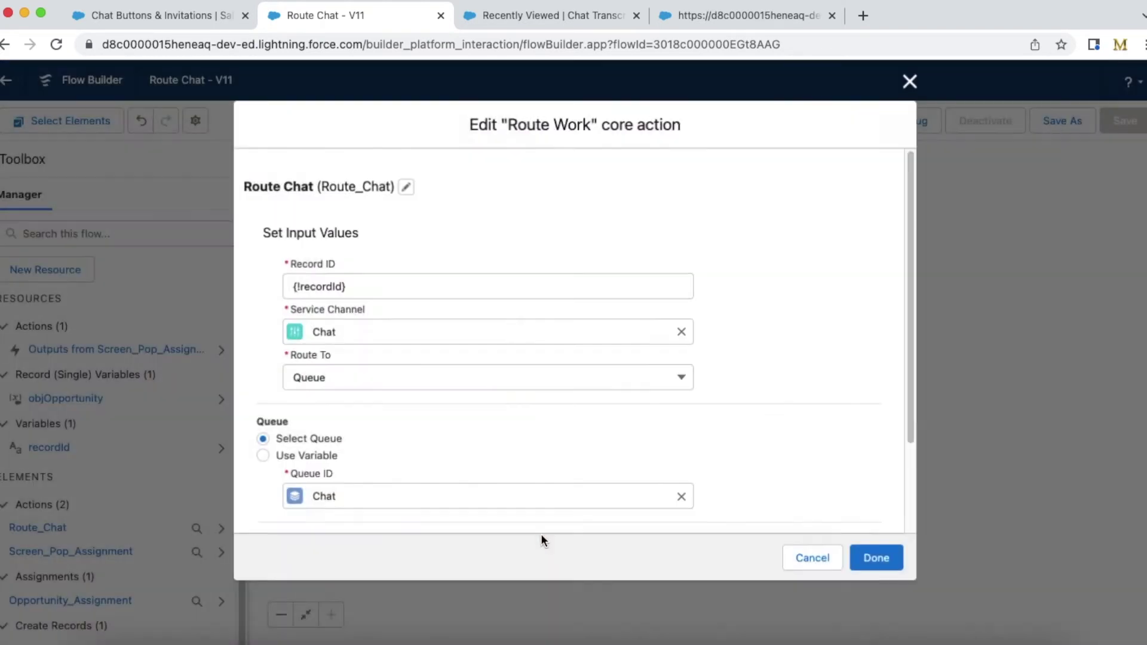
{"action": "scroll", "coordinate": [398, 419], "scroll_direction": "down", "scroll_amount": 2}
{"action": "scroll", "coordinate": [398, 418], "scroll_direction": "down", "scroll_amount": 2}
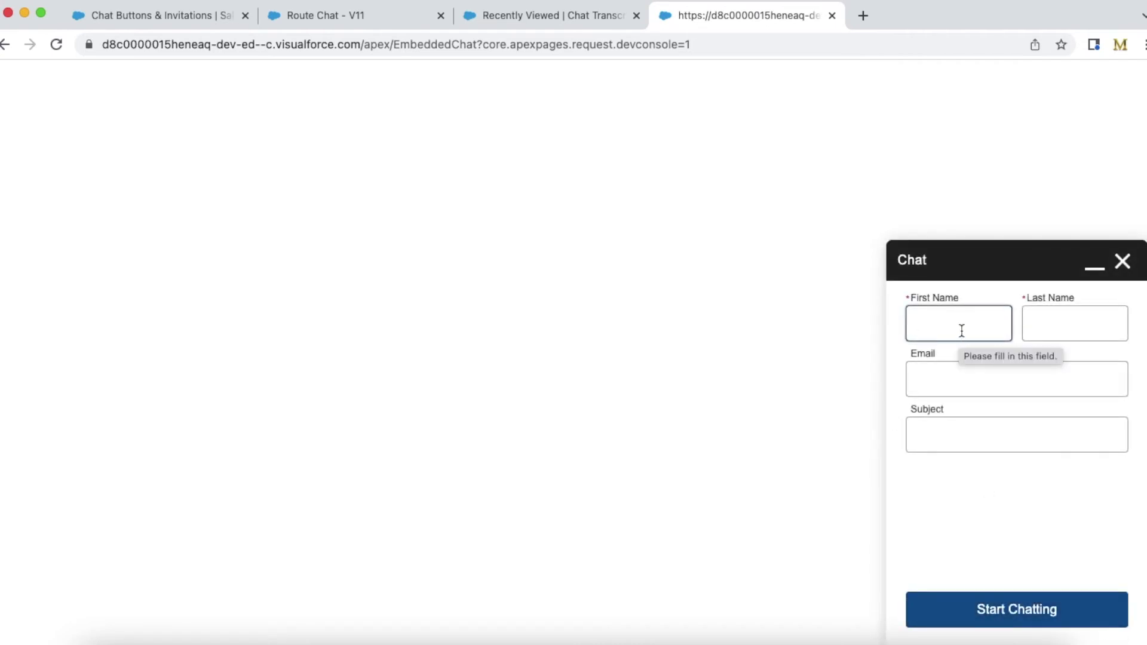
{"action": "left_click", "coordinate": [962, 330]}
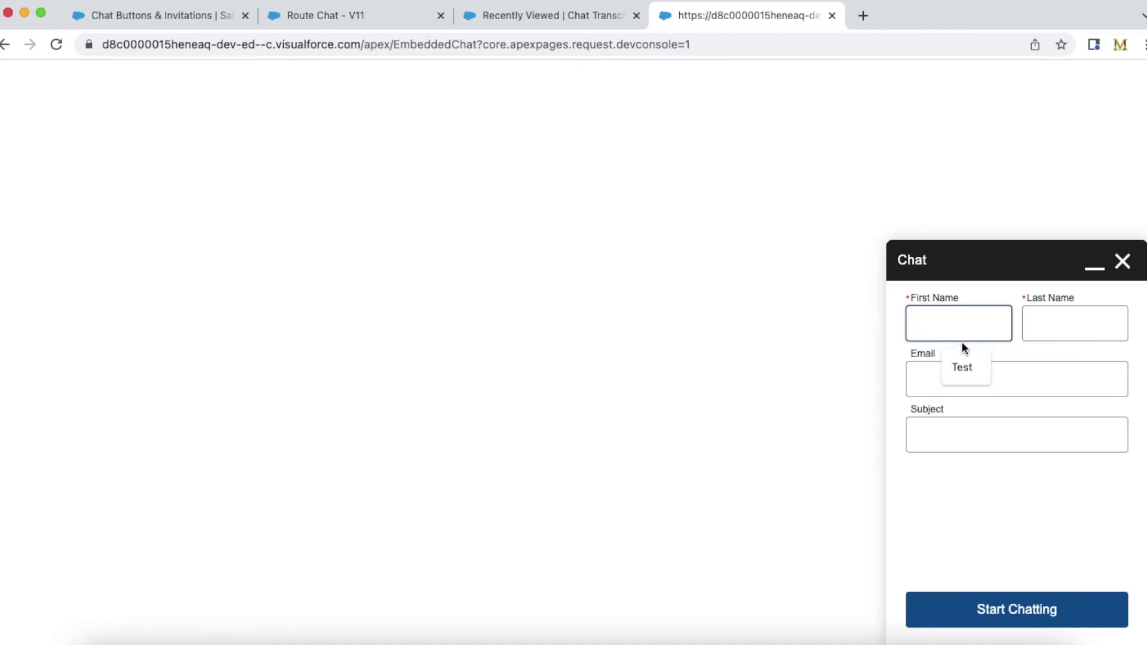
{"action": "left_click", "coordinate": [963, 364]}
{"action": "left_click", "coordinate": [1031, 333]}
{"action": "left_click", "coordinate": [1068, 363]}
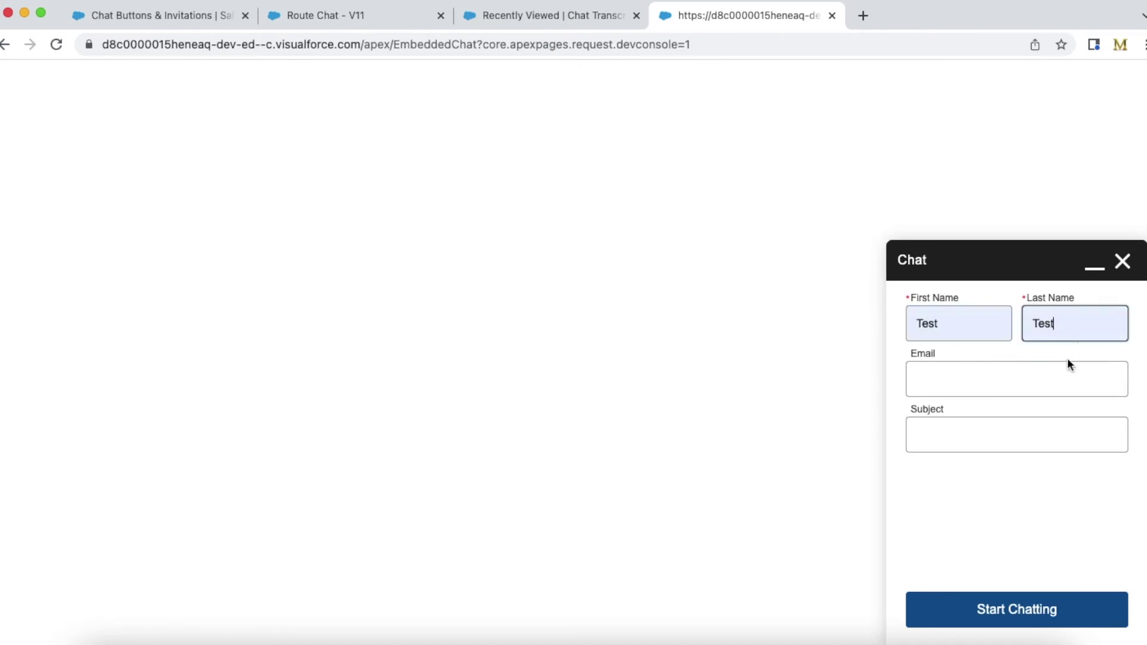
{"action": "left_click", "coordinate": [979, 383]}
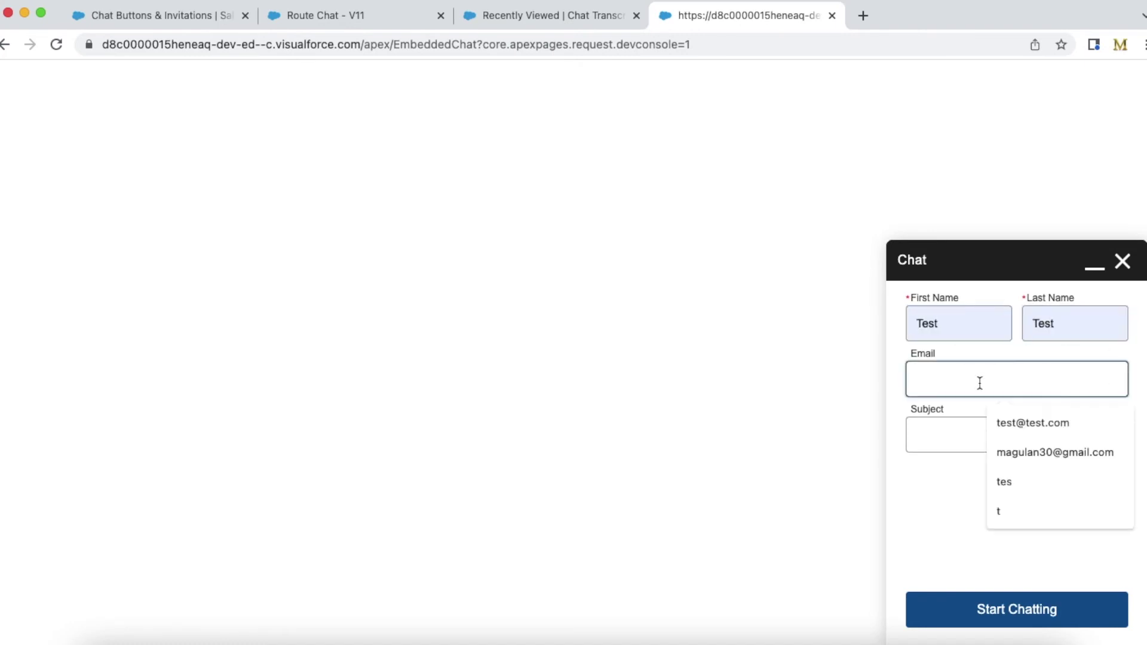
{"action": "left_click", "coordinate": [1018, 422]}
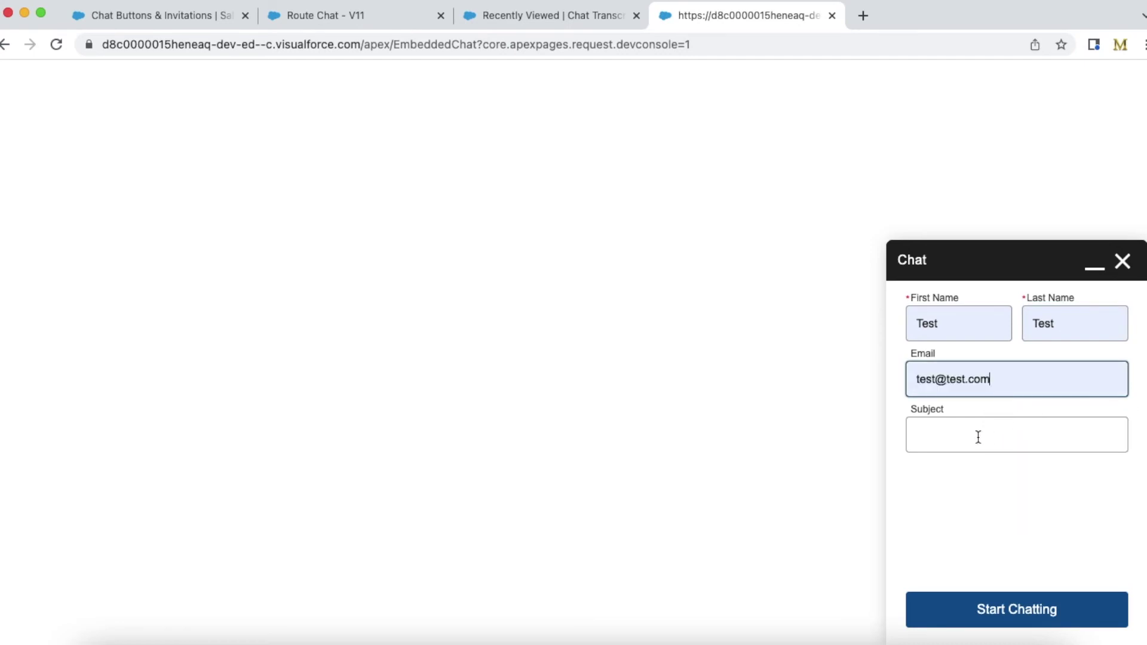
{"action": "left_click", "coordinate": [976, 435]}
{"action": "left_click", "coordinate": [1019, 477]}
{"action": "left_click", "coordinate": [1022, 614]}
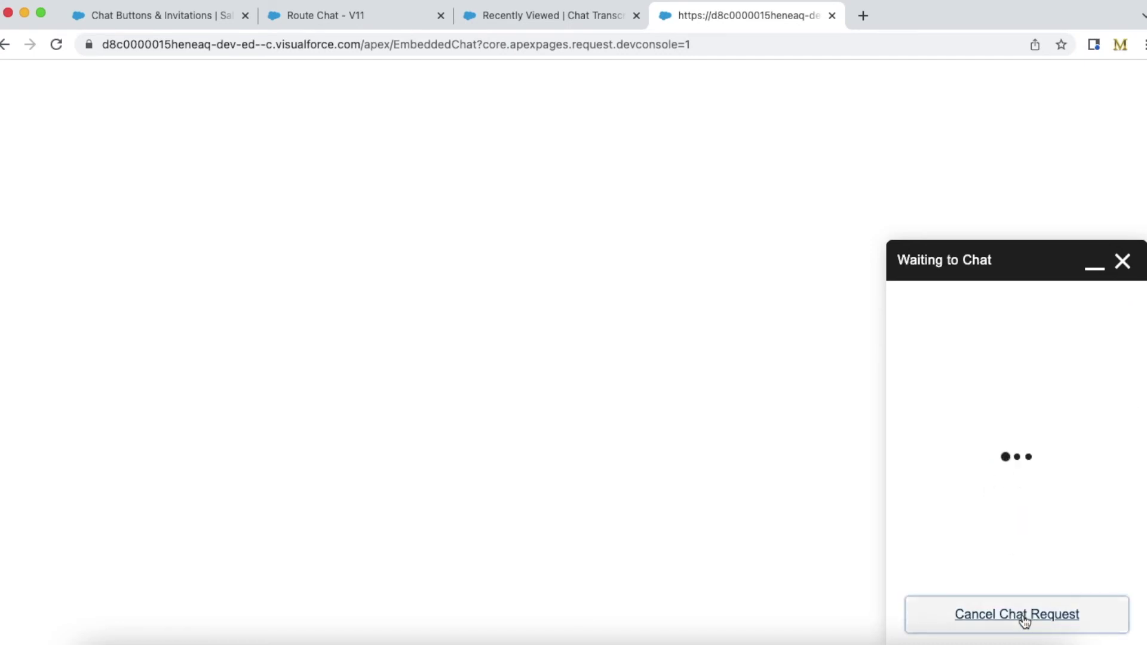
{"action": "left_click", "coordinate": [361, 22]}
Step: Accept chat 00000113 in Omni-Channel and view the popped-up Opportunity From Chat details
{"action": "left_click", "coordinate": [189, 18]}
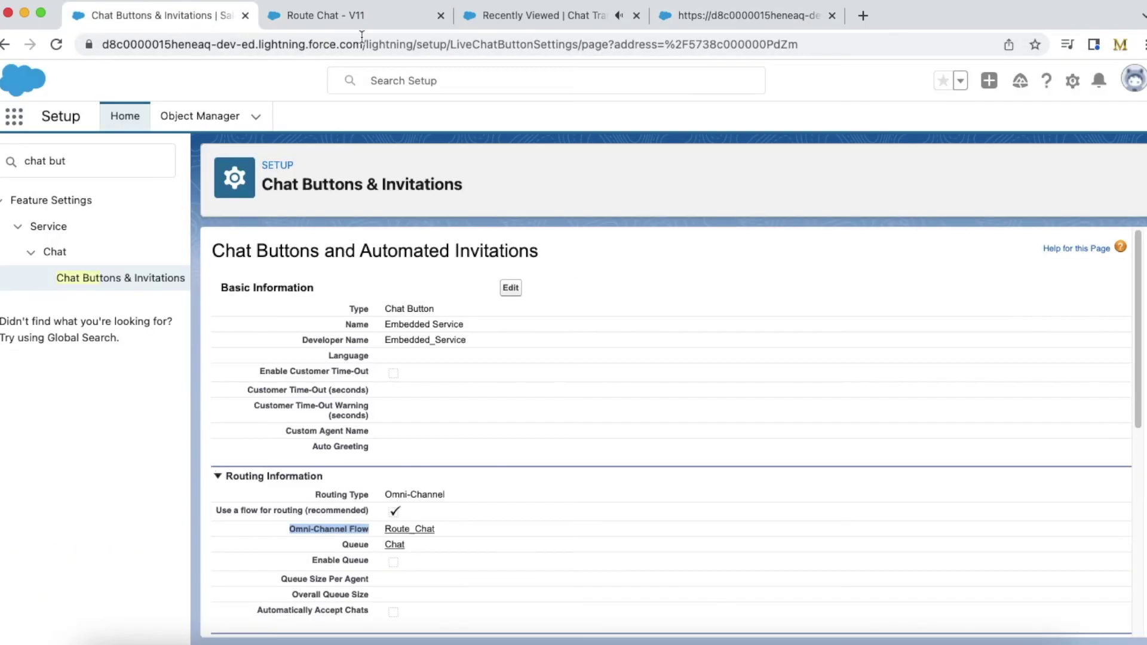
{"action": "left_click", "coordinate": [535, 18]}
{"action": "left_click", "coordinate": [115, 627]}
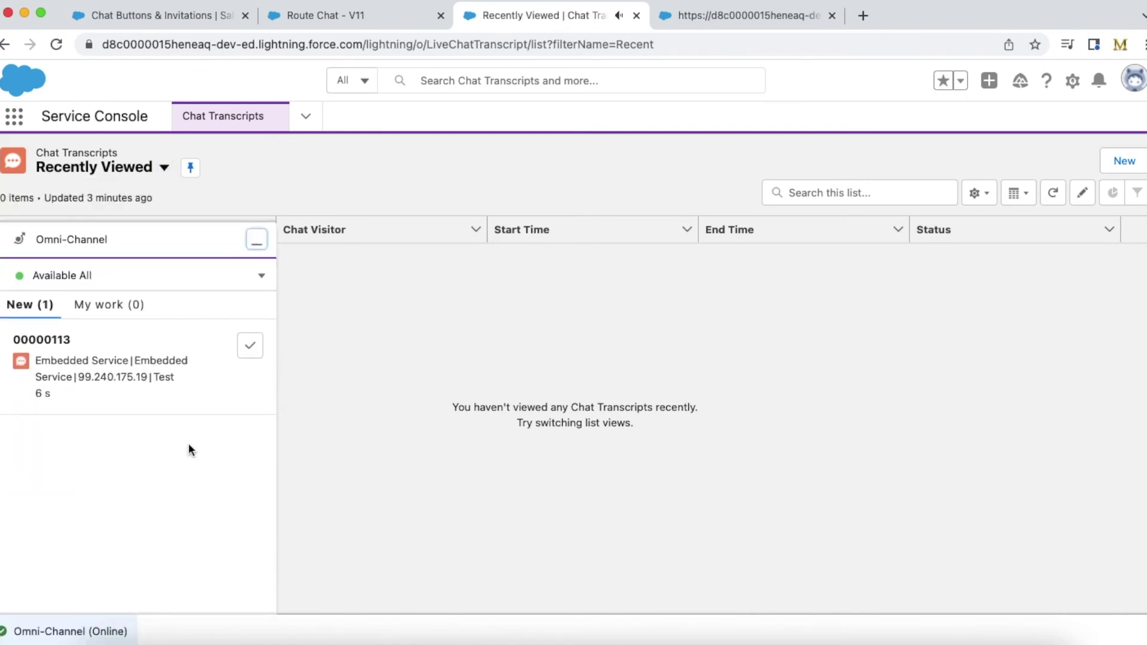
{"action": "left_click", "coordinate": [245, 351]}
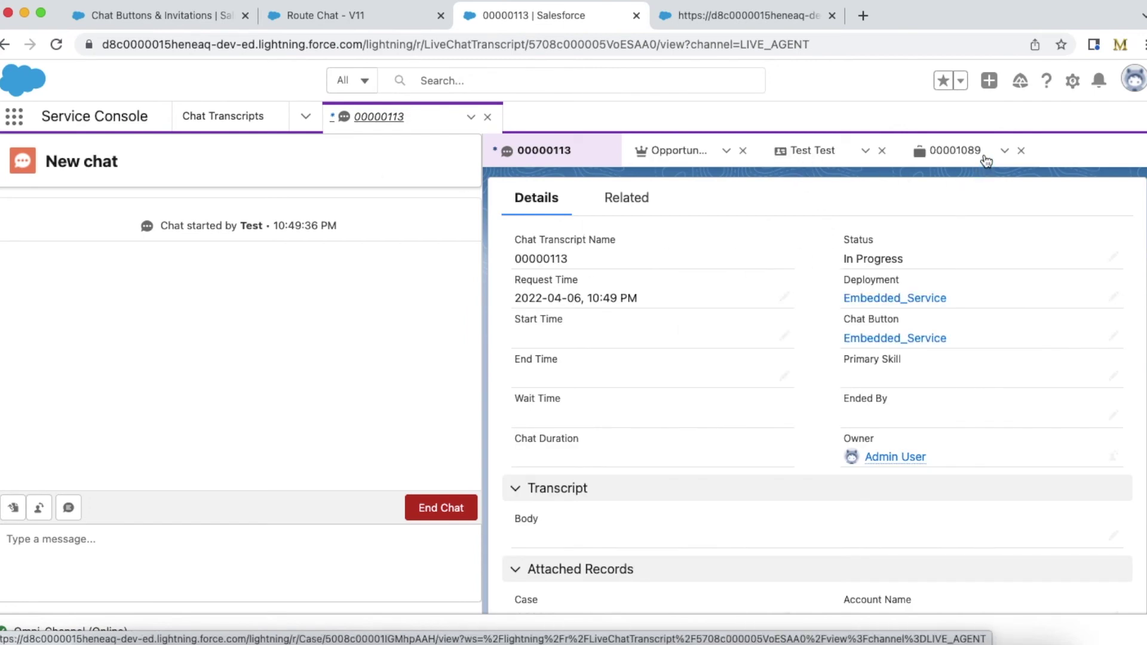
{"action": "left_click", "coordinate": [673, 157]}
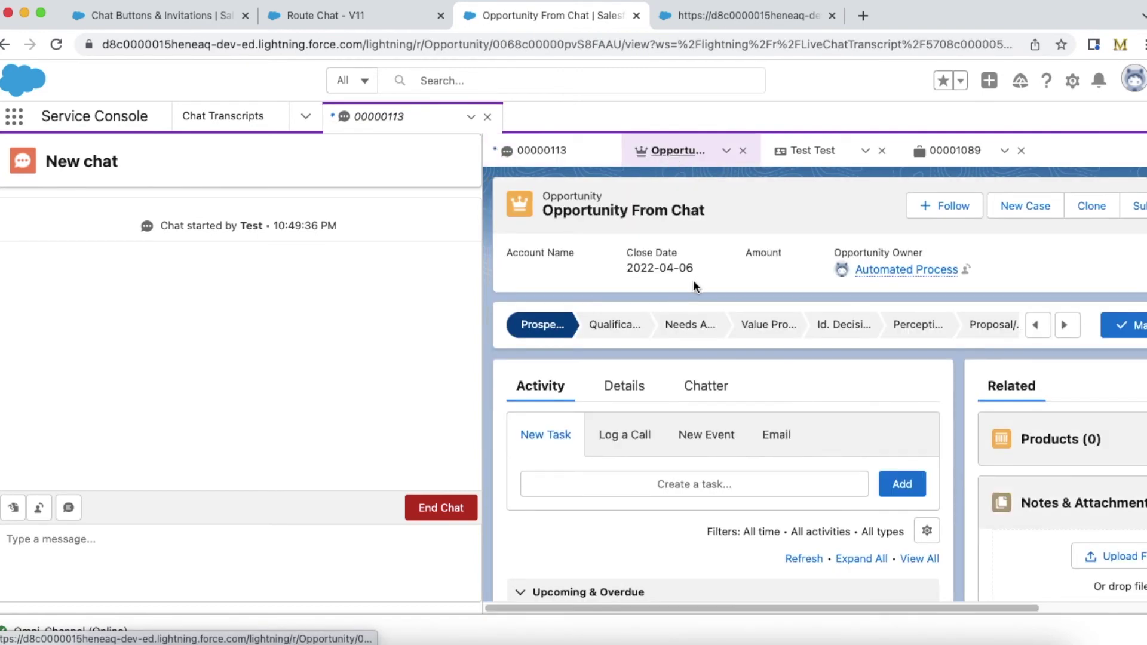
{"action": "scroll", "coordinate": [746, 340], "scroll_direction": "down", "scroll_amount": 5}
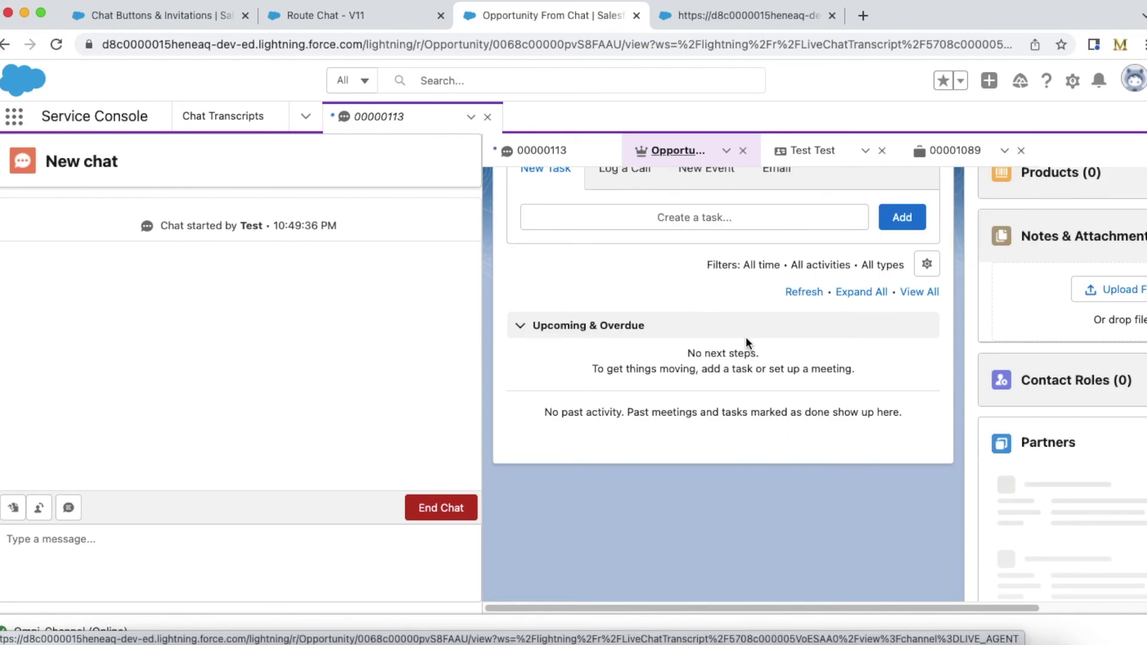
{"action": "scroll", "coordinate": [746, 336], "scroll_direction": "up", "scroll_amount": 2}
{"action": "left_click", "coordinate": [627, 226]}
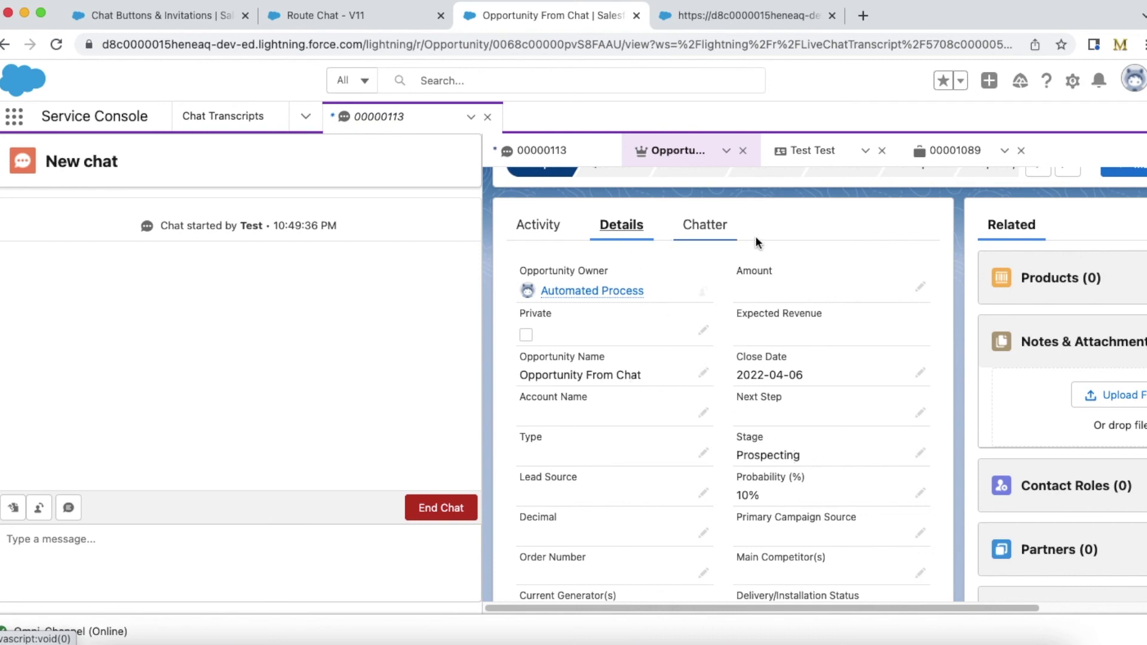
{"action": "left_click", "coordinate": [340, 18]}
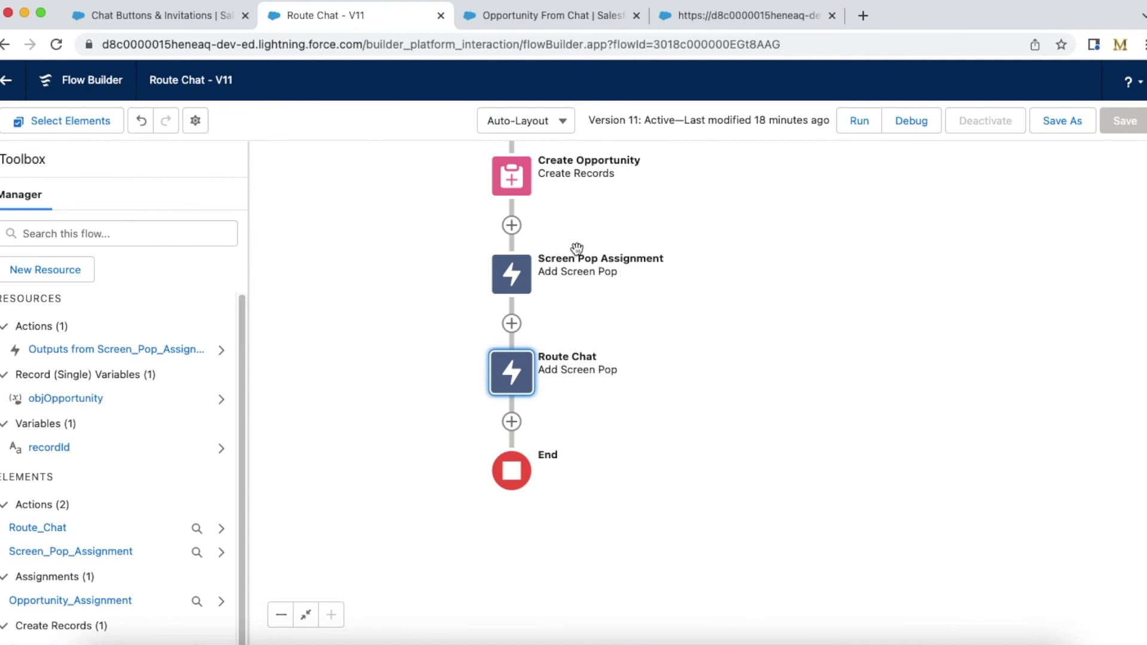
{"action": "scroll", "coordinate": [777, 417], "scroll_direction": "up", "scroll_amount": 1}
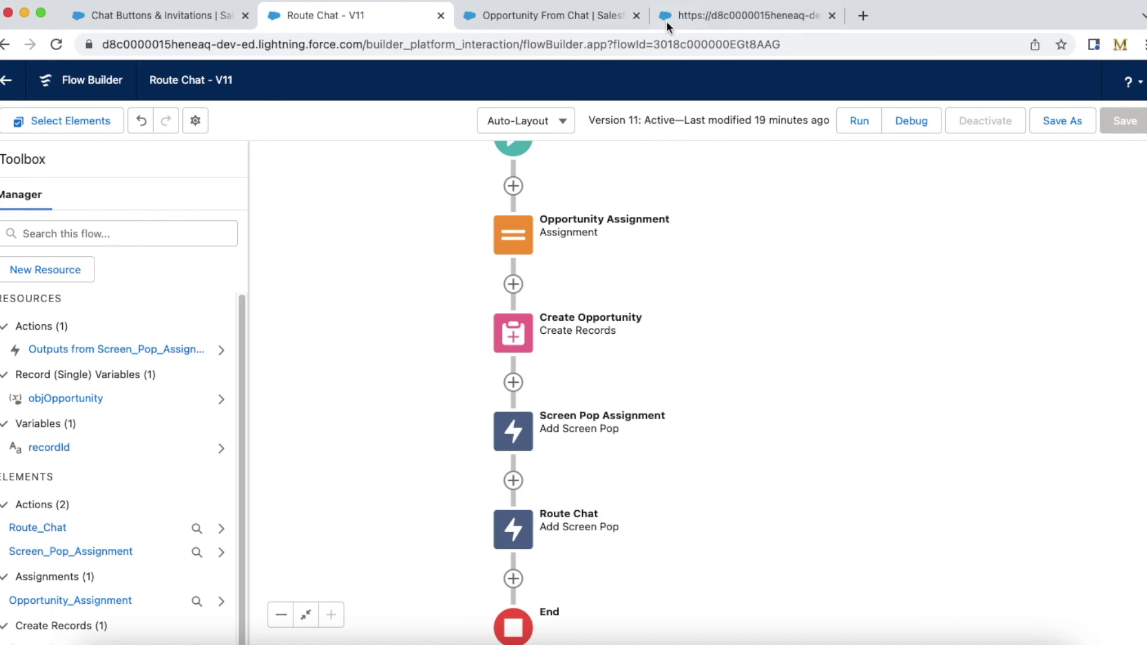
Step: Go back from the Route Chat flow to the Opportunity From Chat record
{"action": "left_click", "coordinate": [557, 19]}
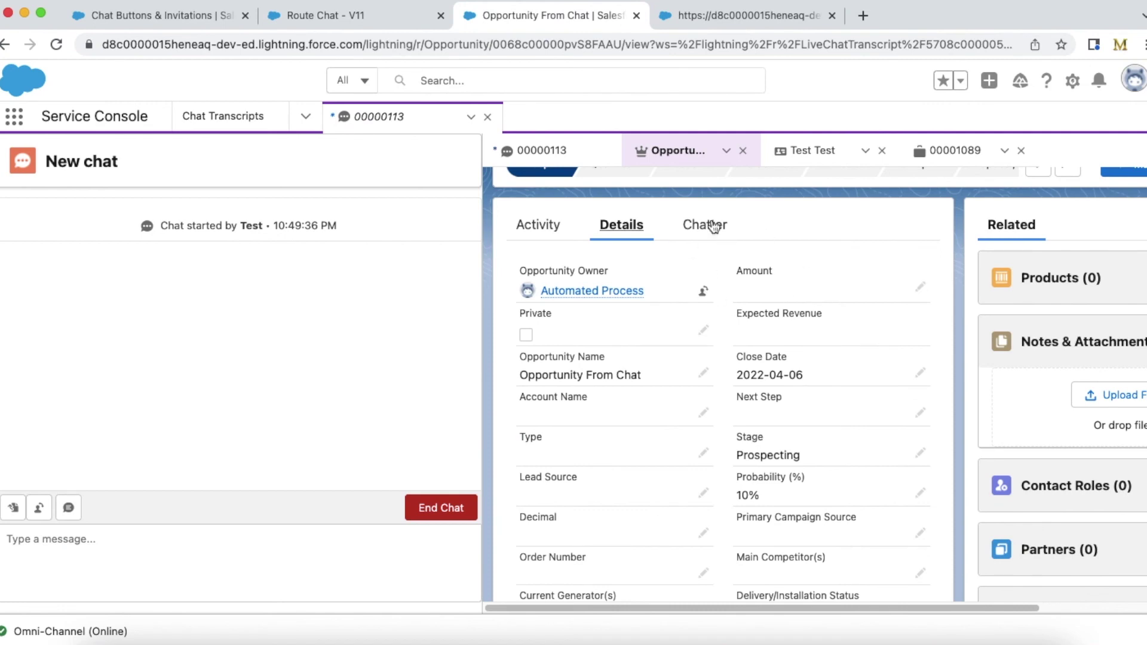